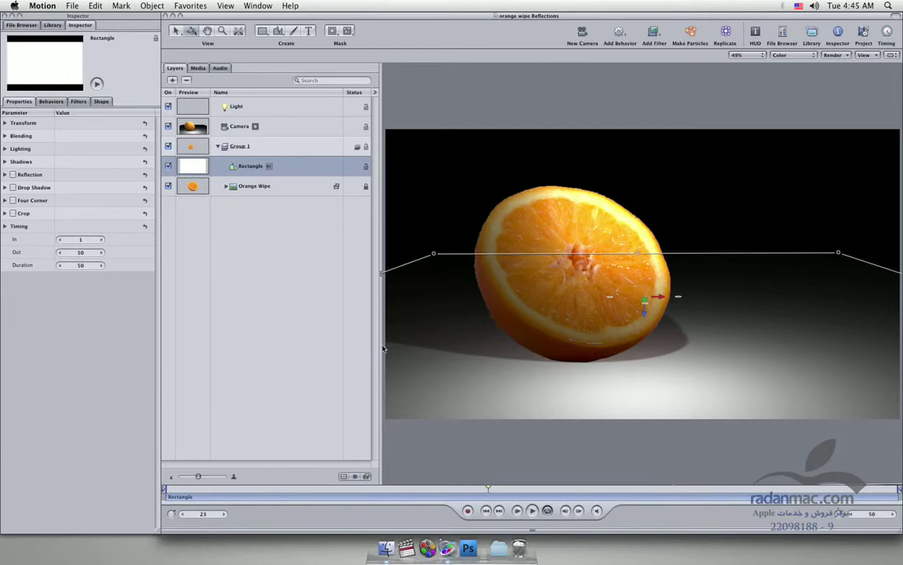
- Review the shadow settings of the Rectangle, Light and Orange Wipe layers
click(5, 160)
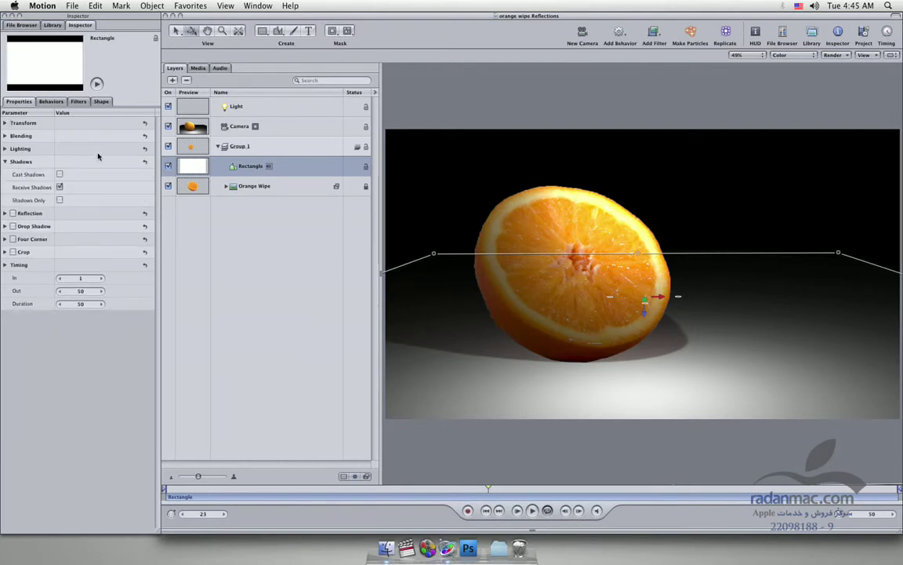
click(219, 105)
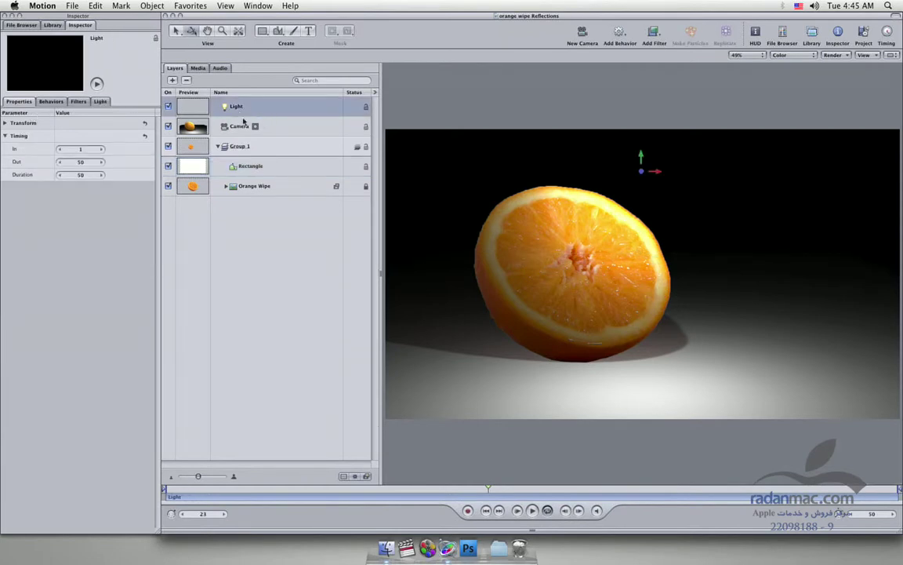
click(100, 101)
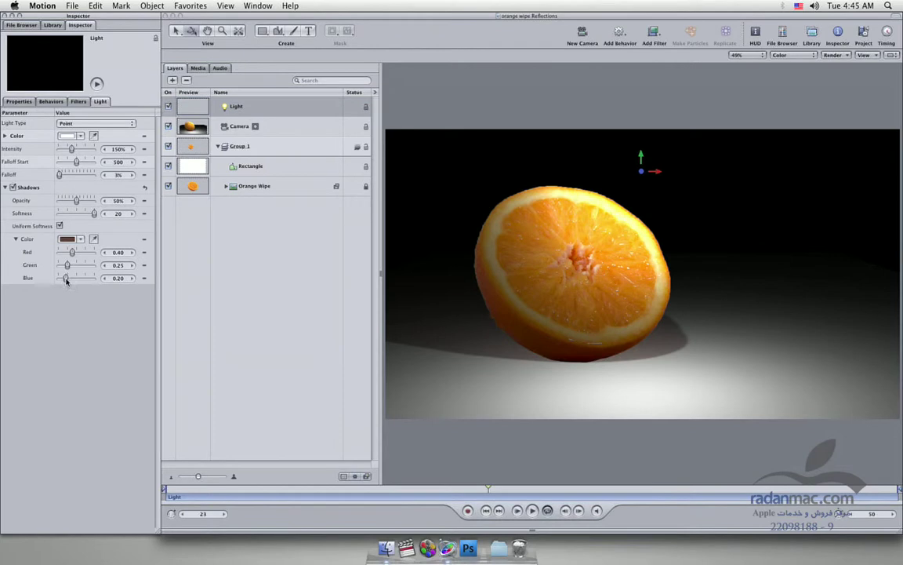
click(230, 166)
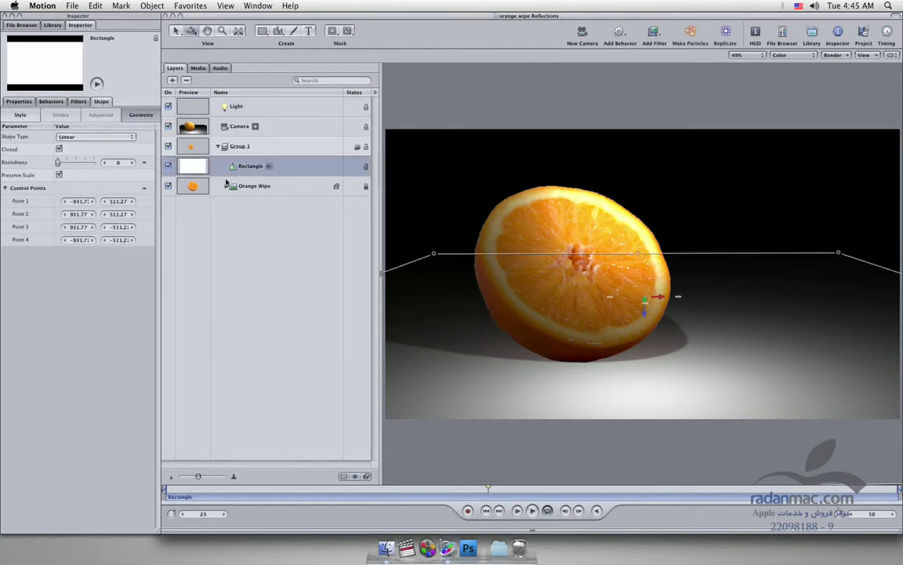
click(23, 102)
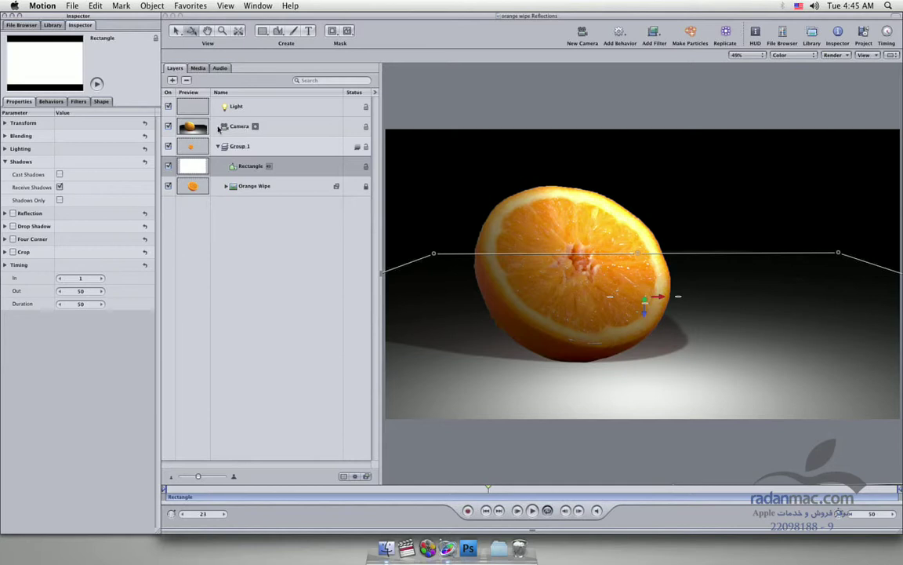
click(205, 189)
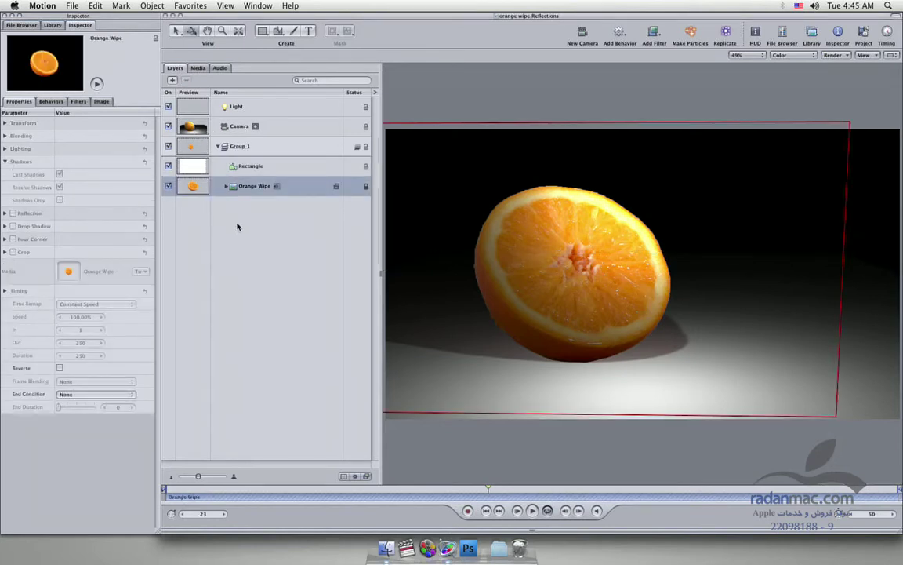
click(208, 189)
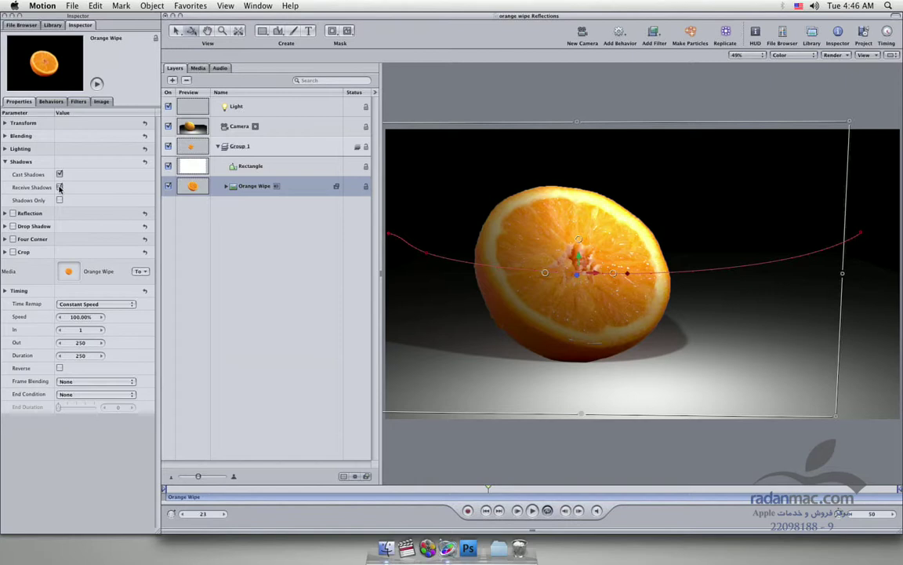
- Turn on Reflection for the Rectangle layer with the Normal blend mode and check it against the Orange Wipe layer
click(272, 167)
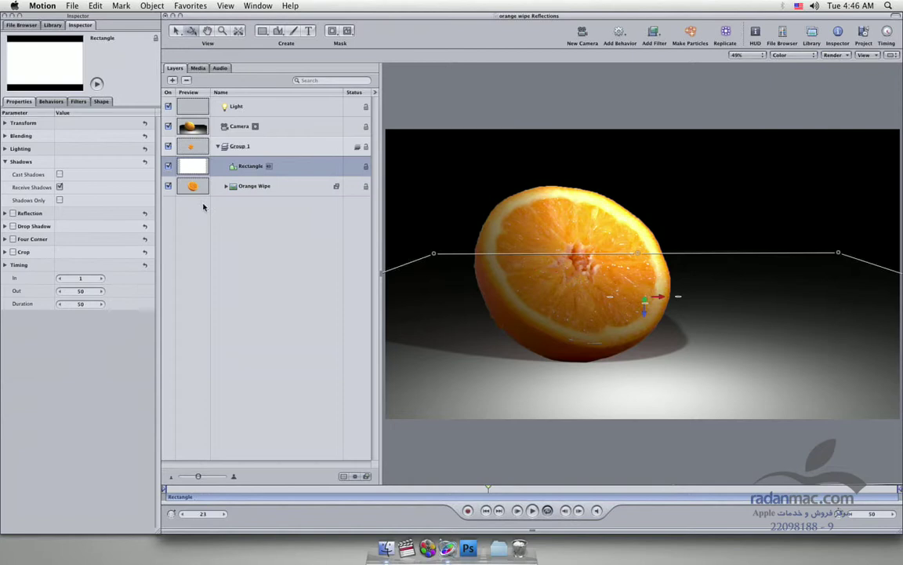
click(5, 214)
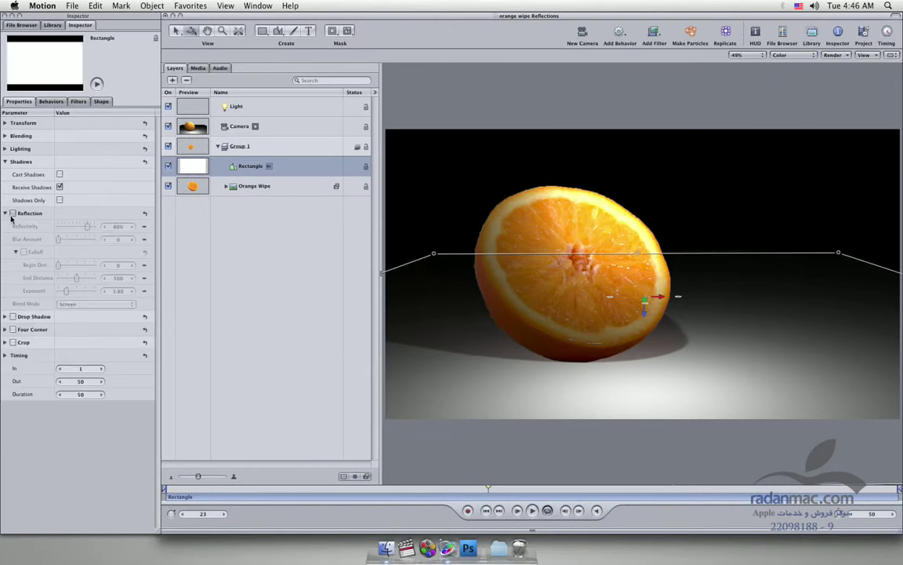
click(12, 214)
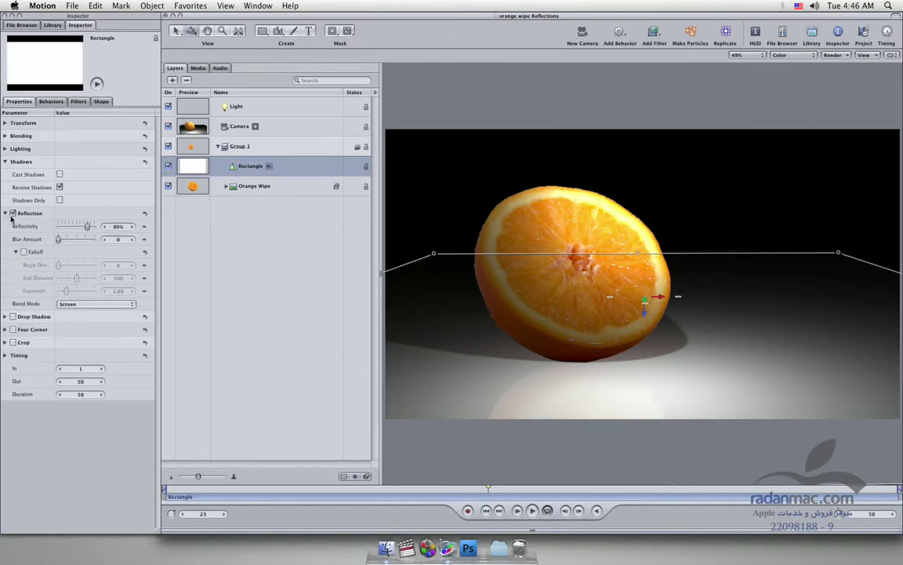
click(94, 304)
click(96, 230)
click(216, 298)
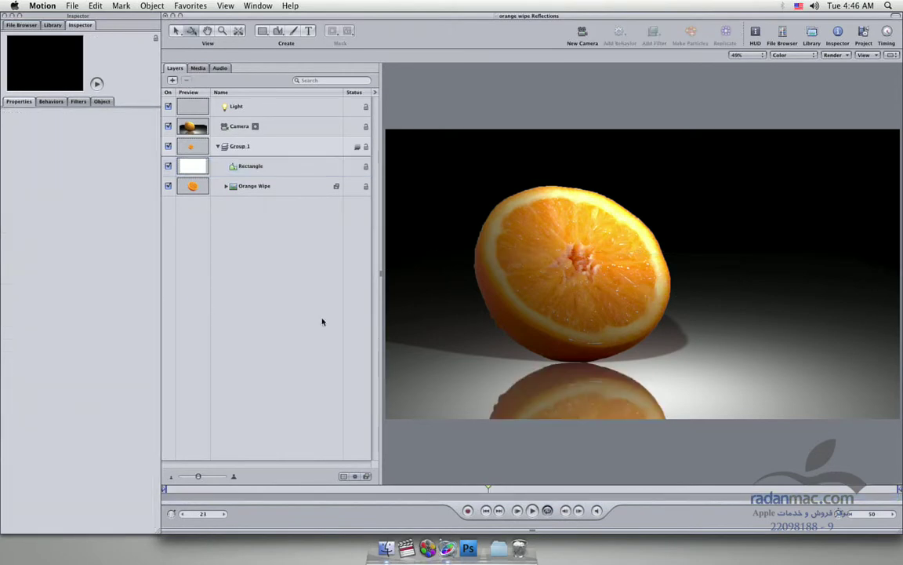
click(456, 340)
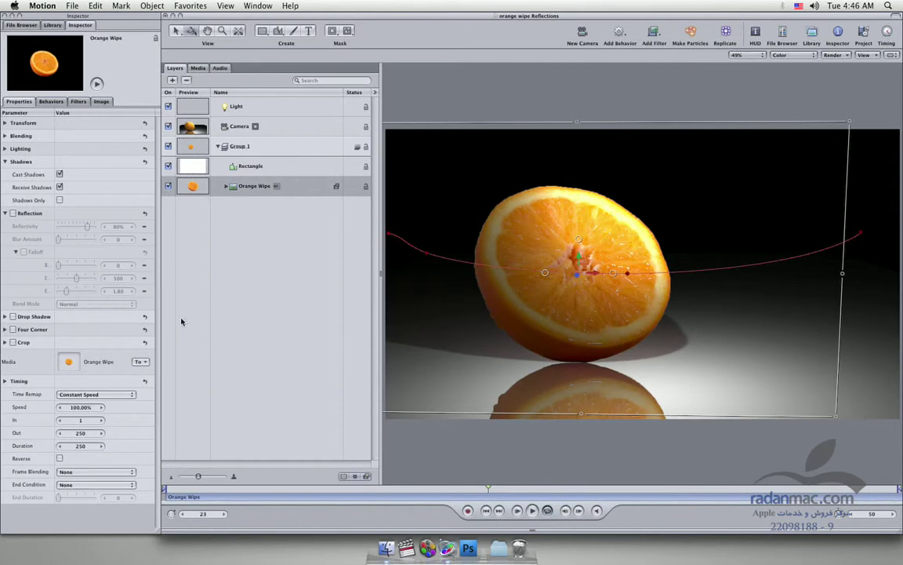
- Try adjusting the Rectangle floor's position in the canvas, and undo the recent changes including its reflection
click(252, 167)
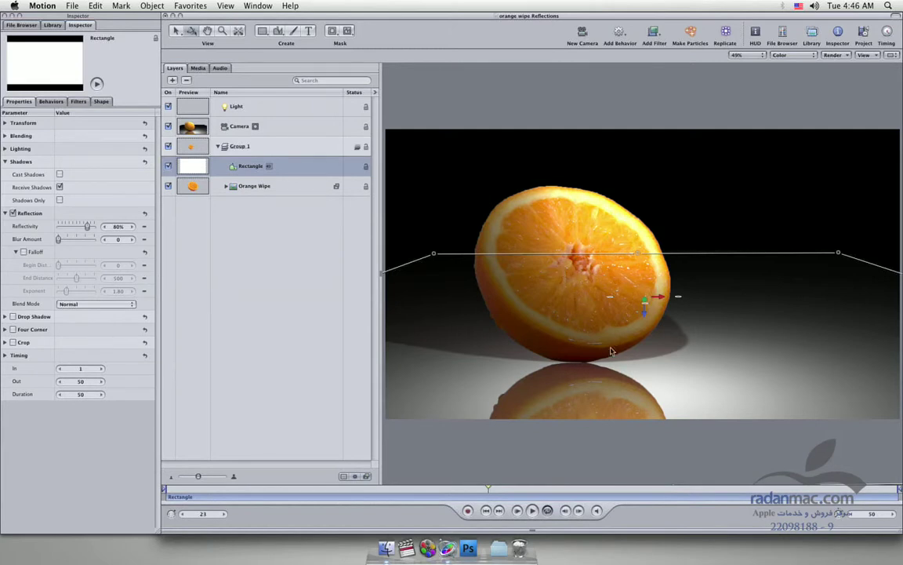
mouse_move(643, 302)
mouse_down()
mouse_move(646, 333)
mouse_move(648, 316)
mouse_up()
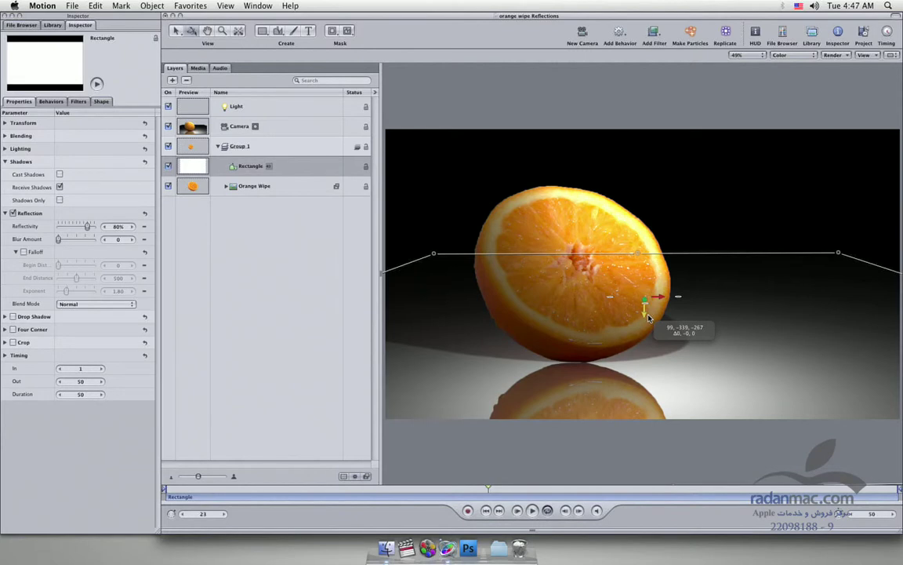
drag(648, 317, 648, 317)
key(super)
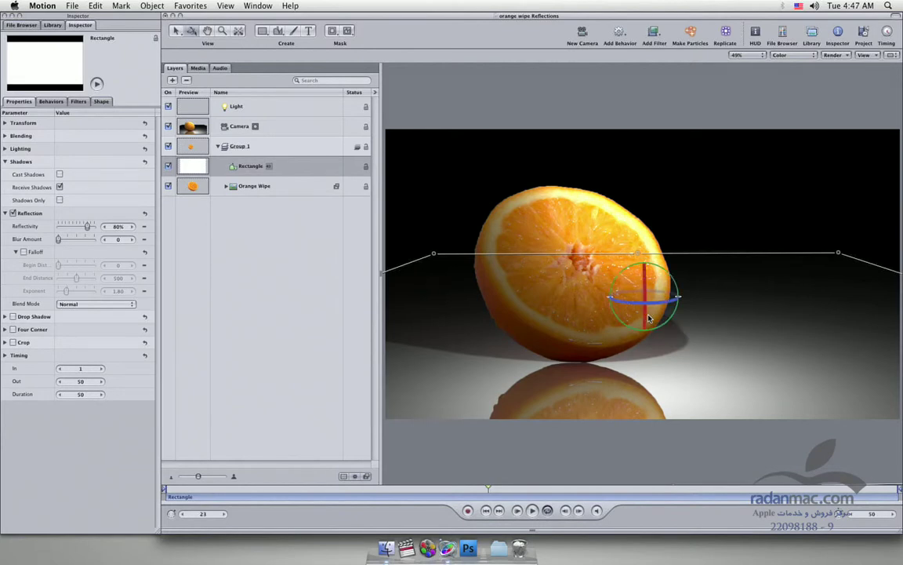
key(super+z)
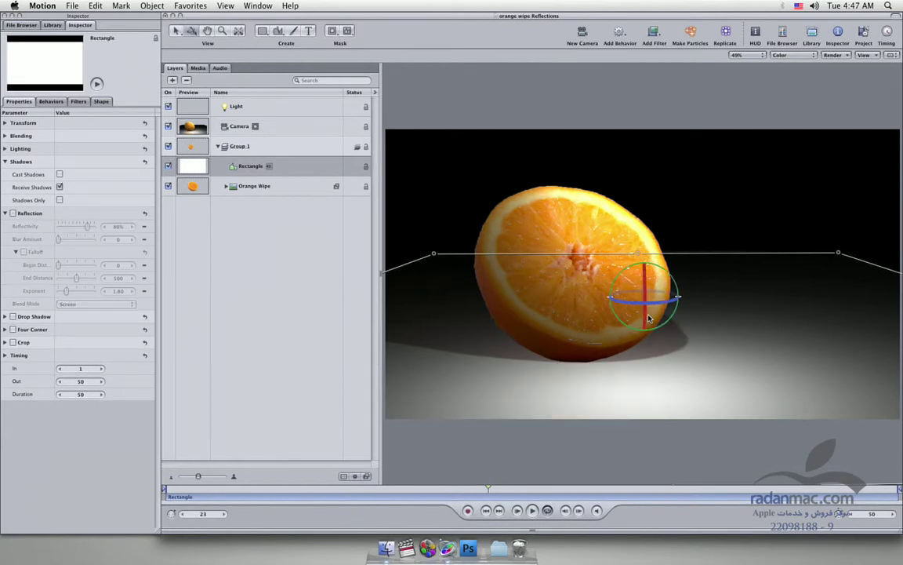
- Enable Reflection on the Rectangle layer with the Normal blend mode, keeping that layer selected
click(12, 213)
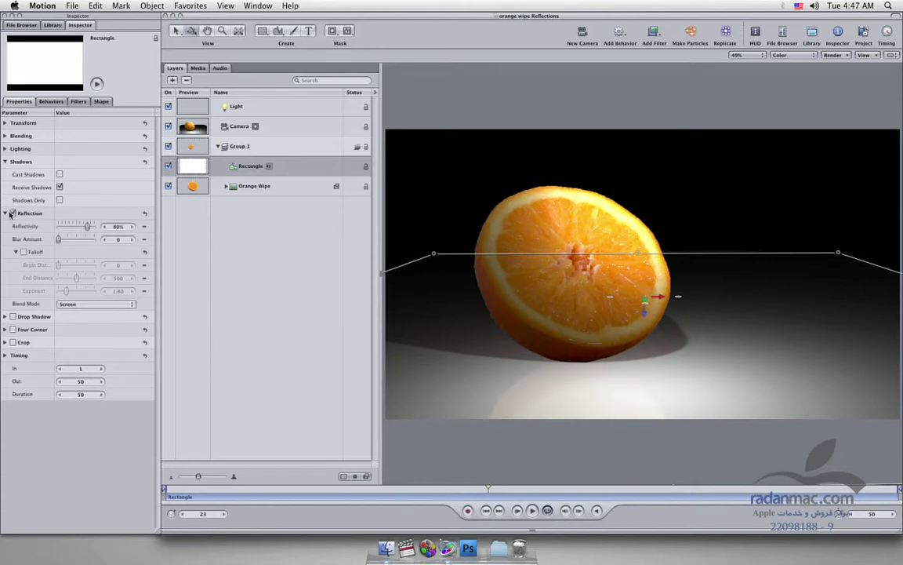
click(74, 303)
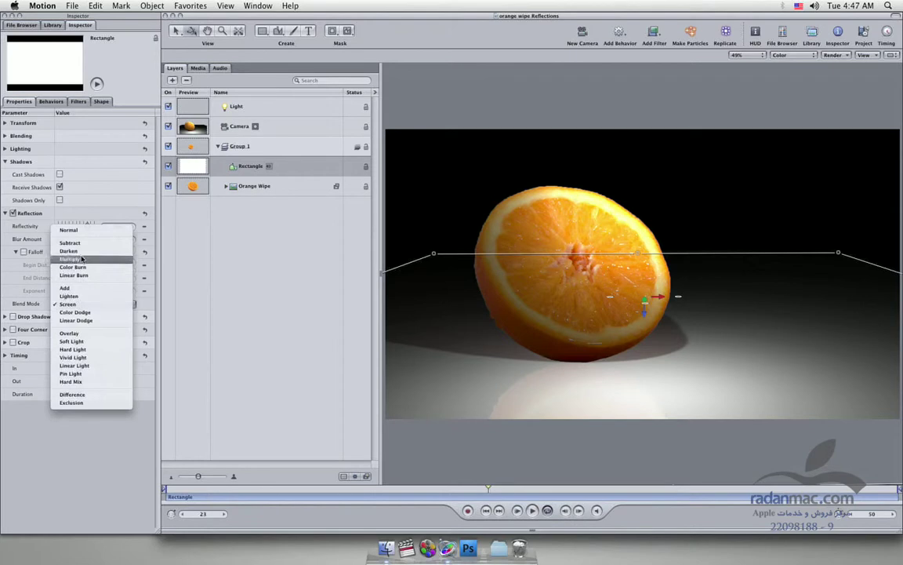
click(85, 229)
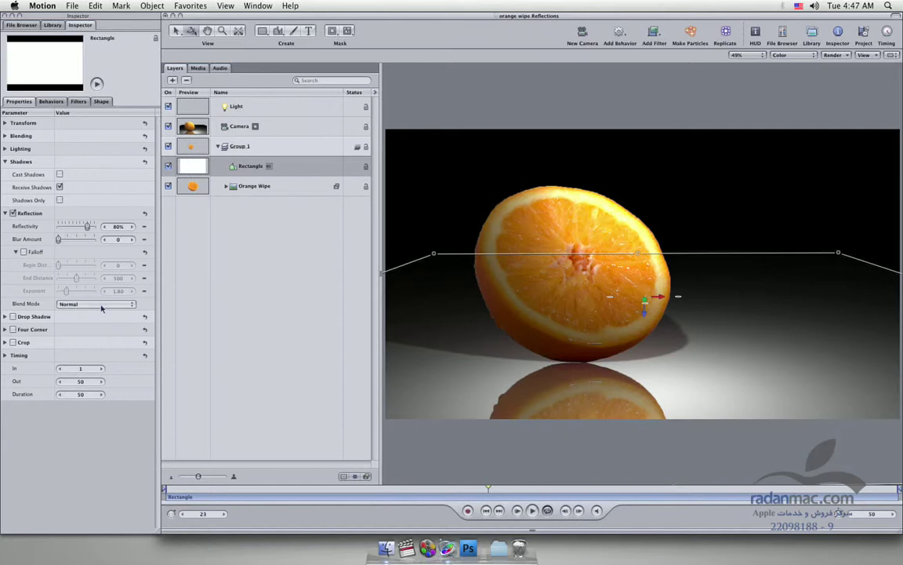
click(295, 287)
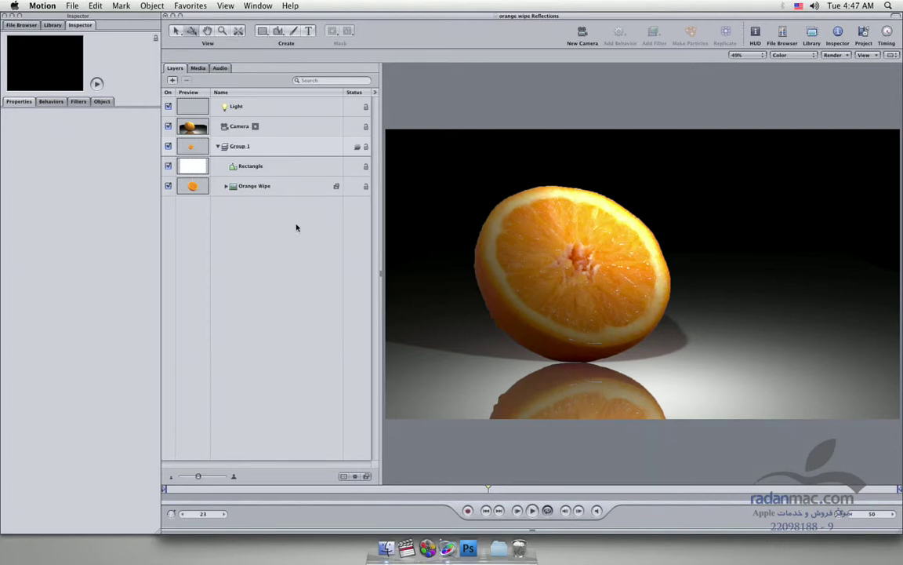
click(271, 174)
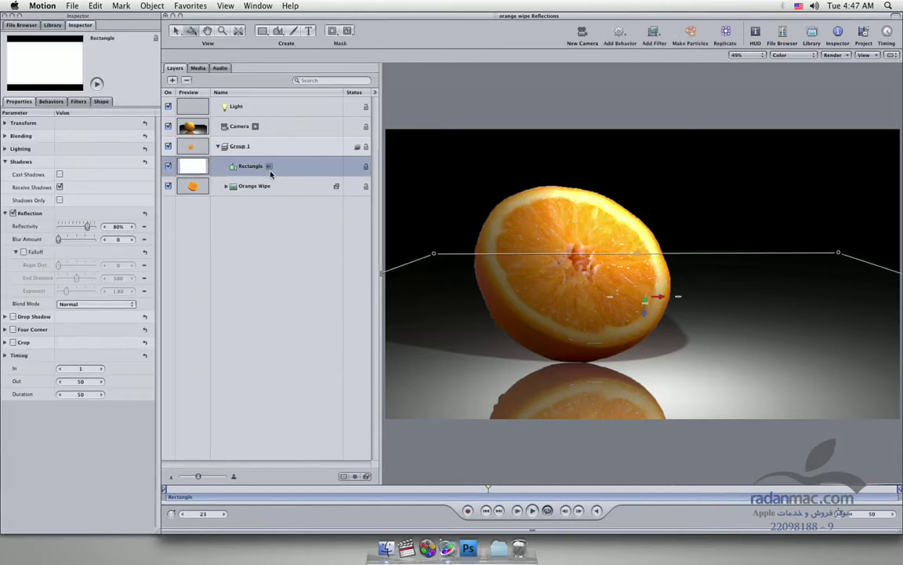
- Compare the Rectangle's reflection in the Screen blend mode, and return it to Normal
click(120, 305)
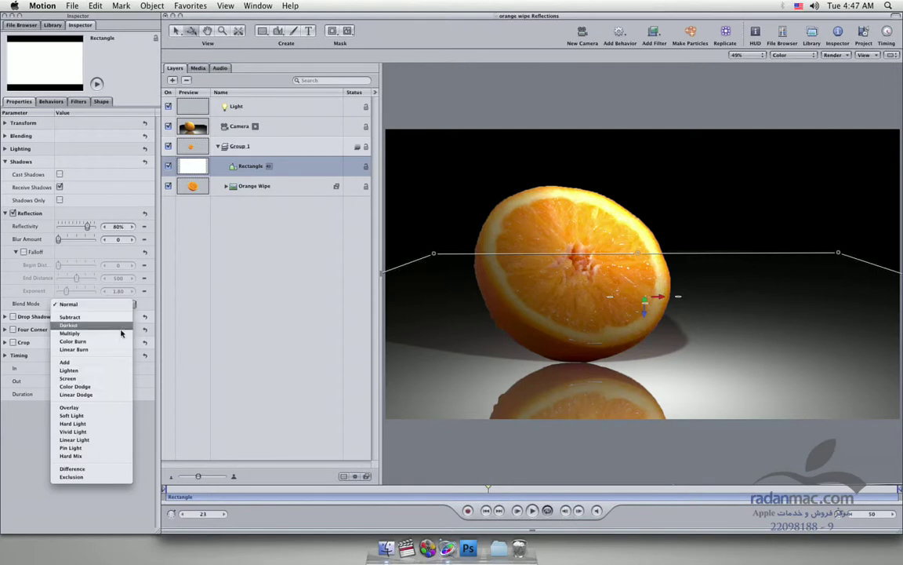
click(85, 380)
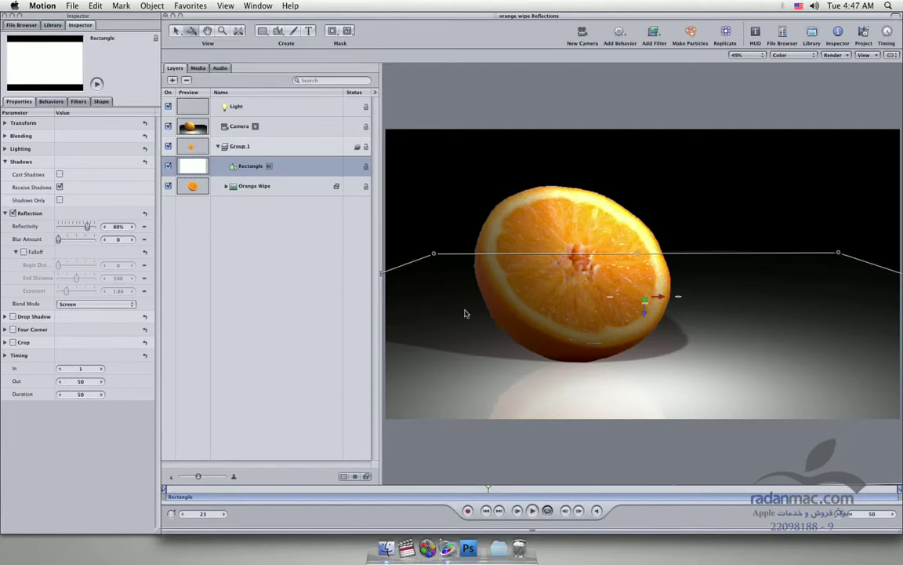
click(80, 306)
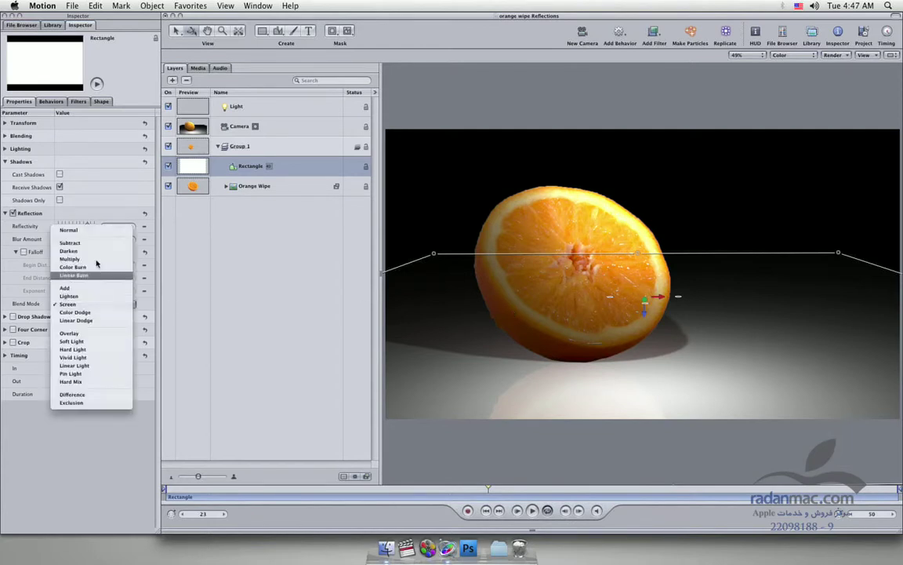
click(103, 232)
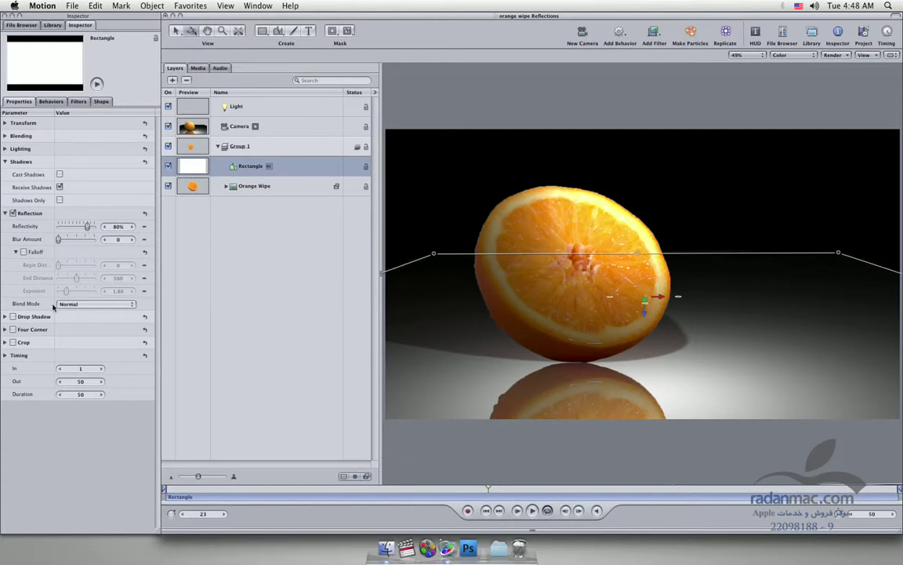
- Set the Rectangle's reflectivity to 50% and its reflection blur amount to 10
drag(87, 227, 77, 230)
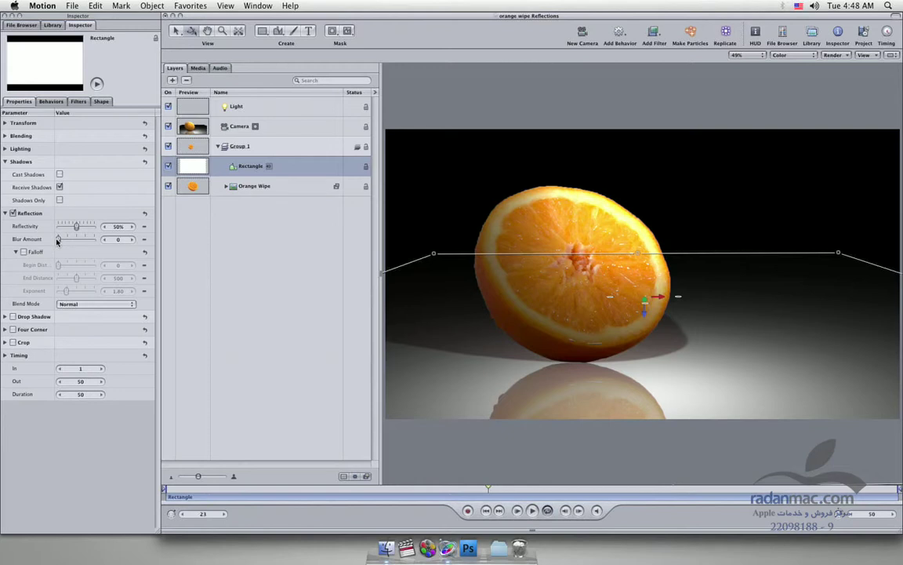
drag(59, 241, 64, 245)
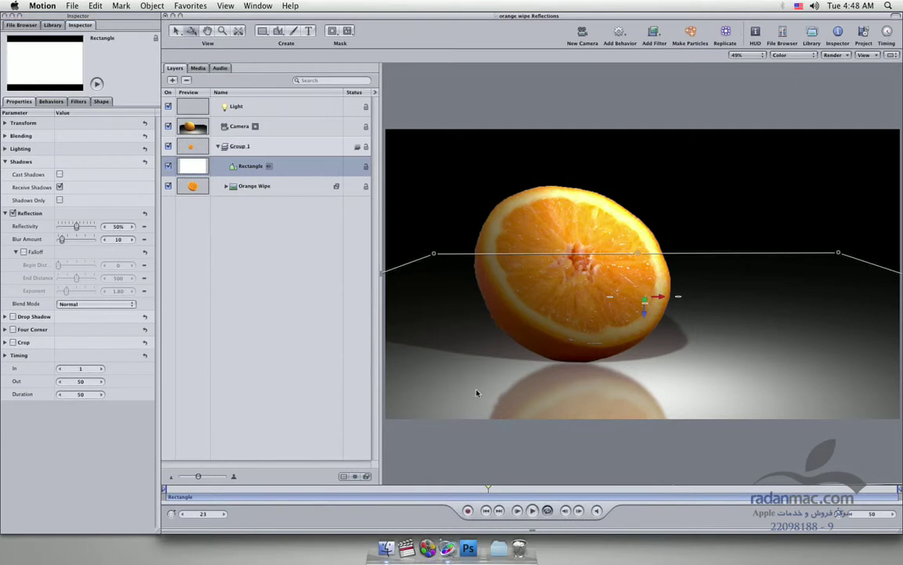
- Enable the reflection's Falloff with begin distance 52, end distance 381 and exponent 1.5, and save the project
click(22, 252)
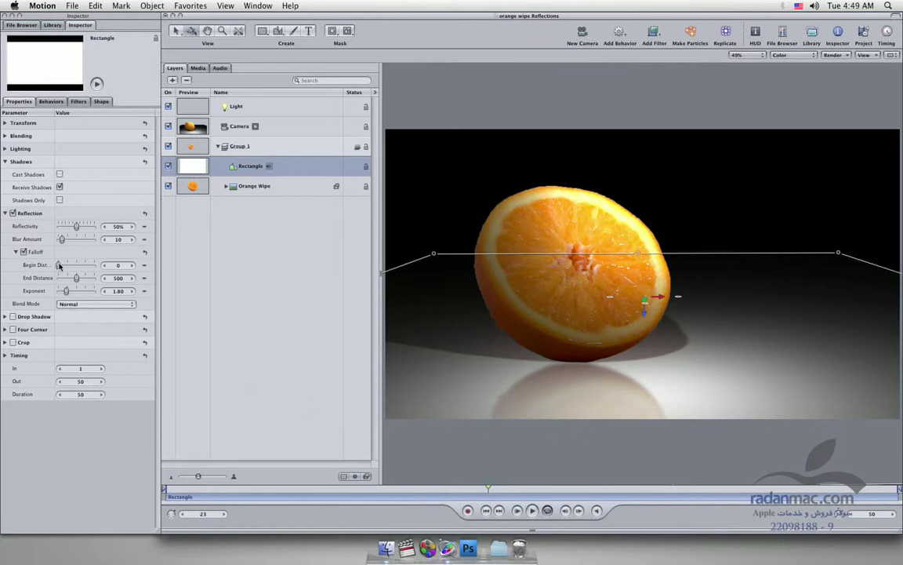
drag(57, 265, 59, 265)
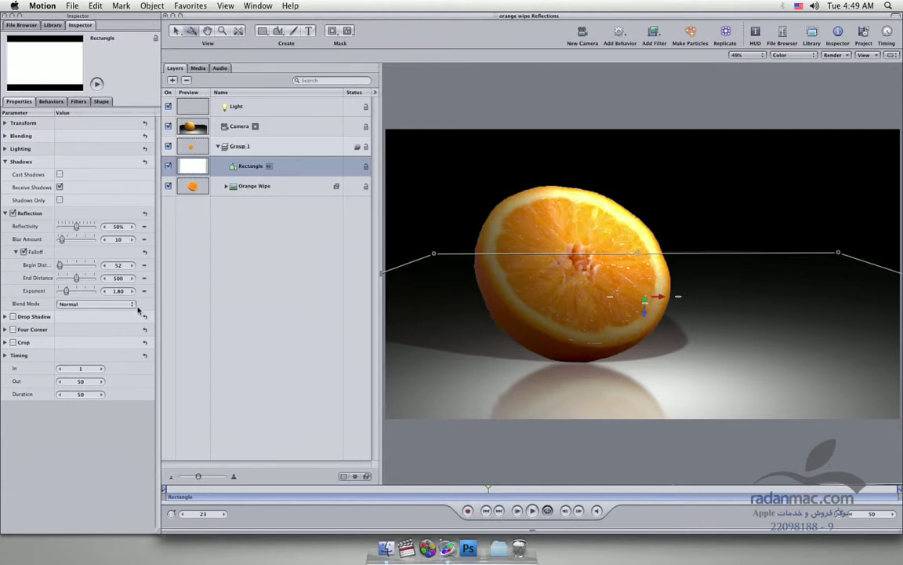
mouse_move(77, 280)
mouse_down()
mouse_move(86, 281)
mouse_move(71, 281)
mouse_up()
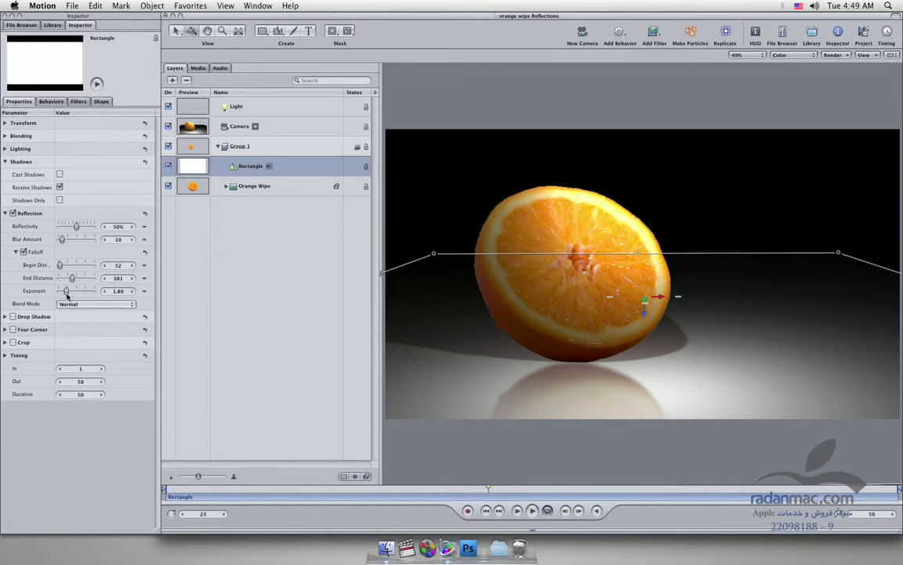
mouse_move(66, 292)
mouse_down()
mouse_move(82, 291)
mouse_move(66, 291)
mouse_up()
click(112, 291)
text(1.5)
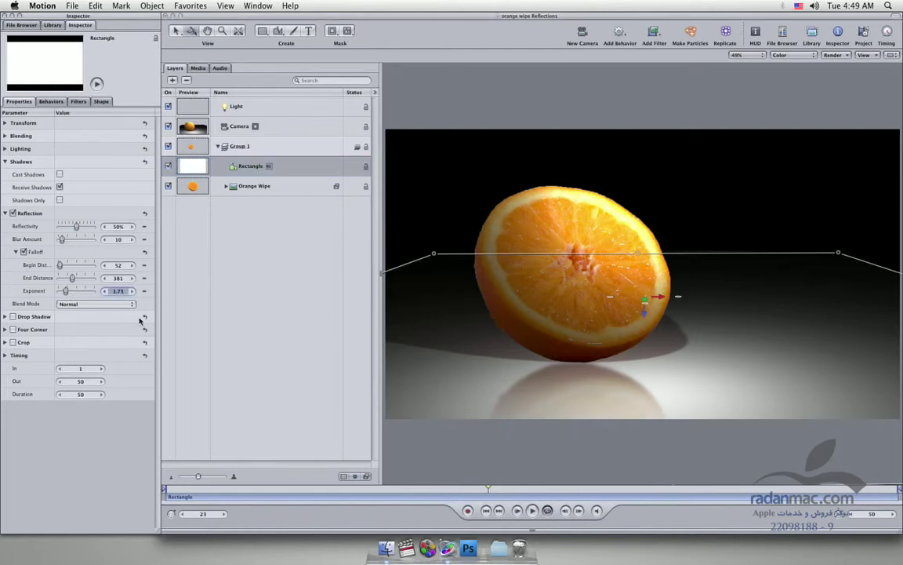
key(Return)
click(490, 106)
key(super+s)
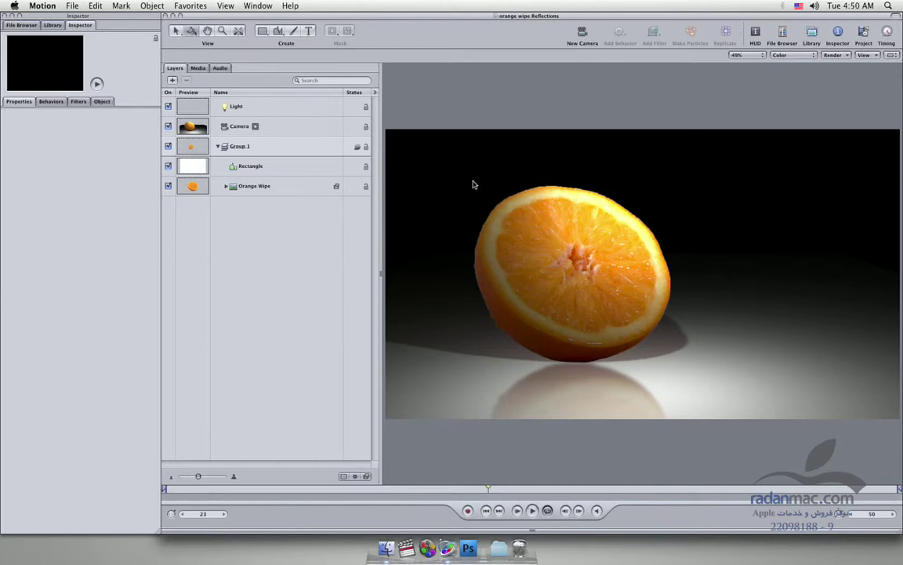
- View the scene from the Perspective camera with the layers list hidden, and select the Light to inspect its settings
click(412, 75)
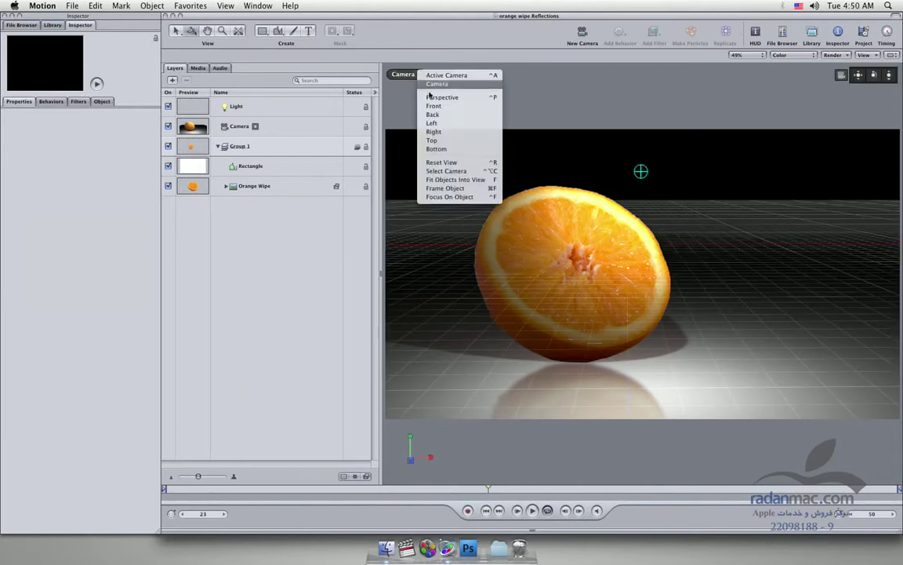
click(486, 95)
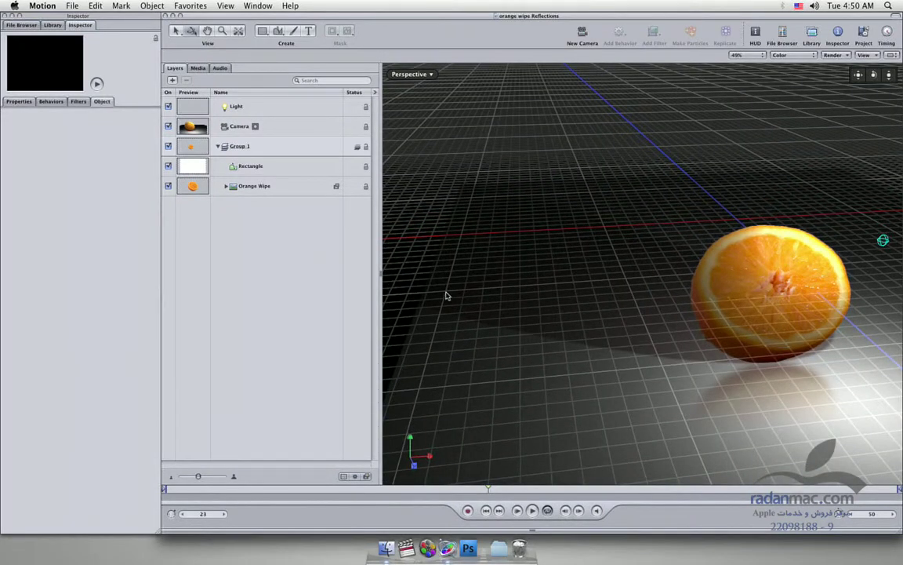
key(F5)
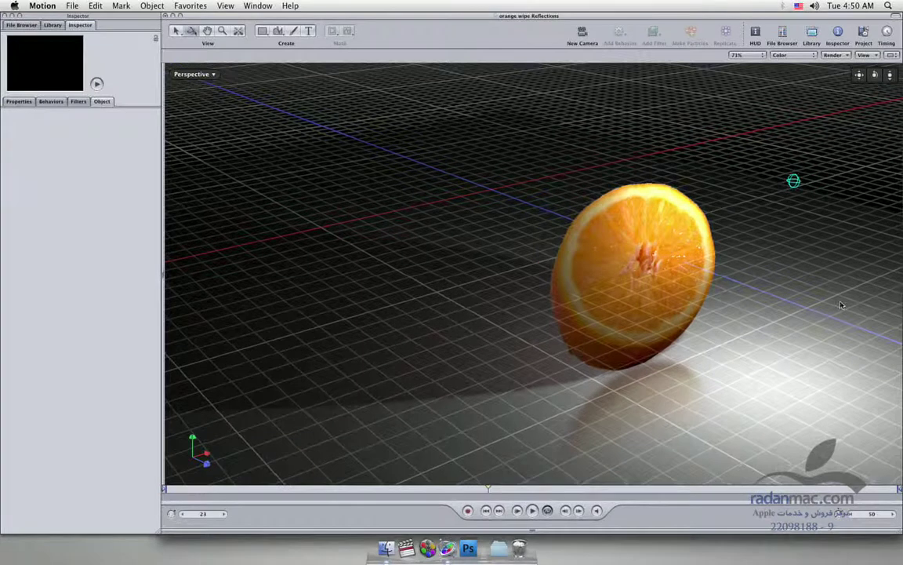
click(800, 187)
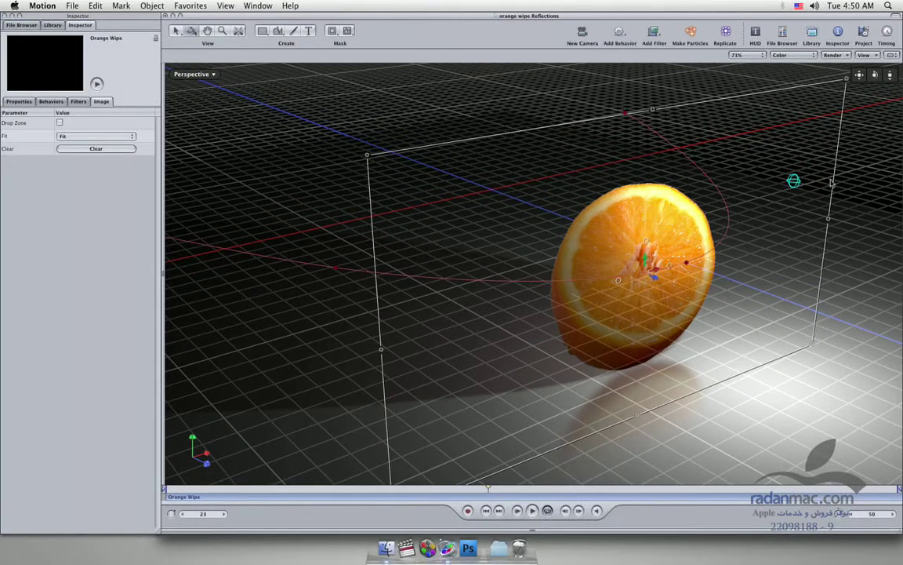
click(793, 182)
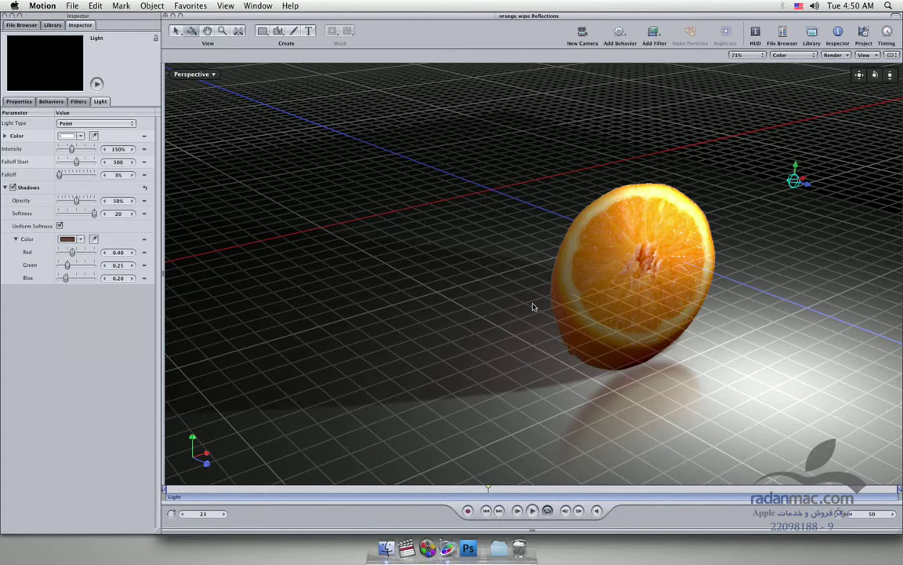
- Set the canvas render quality to Draft and check the orange's reflection from a slightly different angle
click(847, 58)
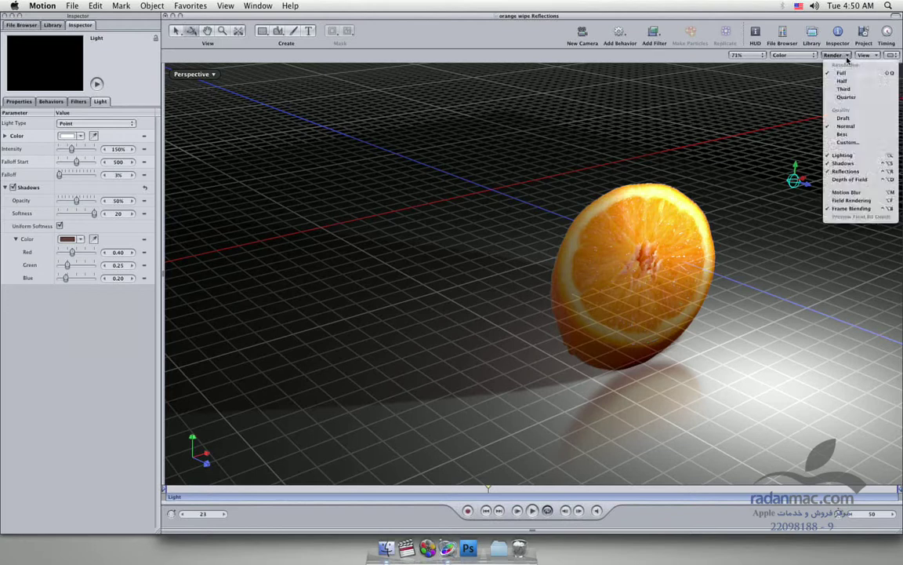
click(850, 118)
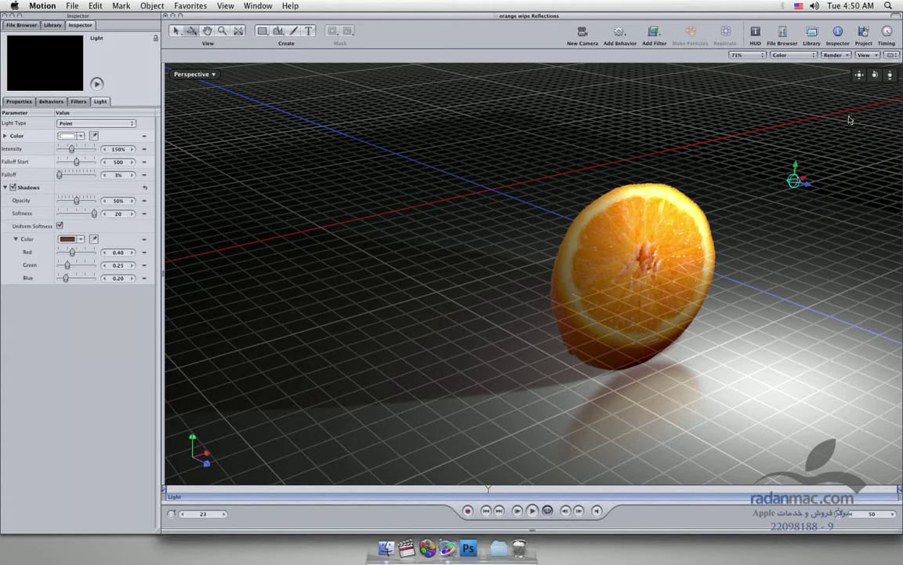
drag(581, 285, 594, 267)
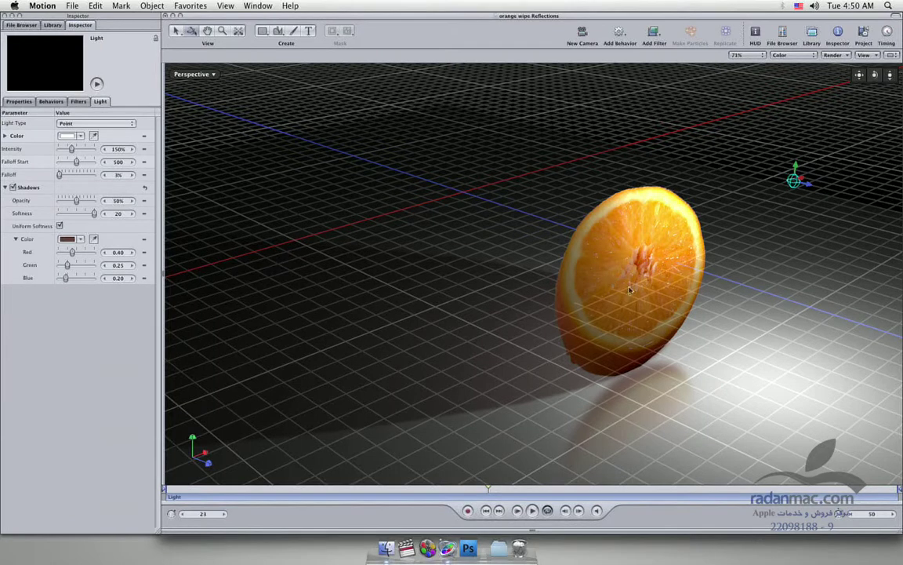